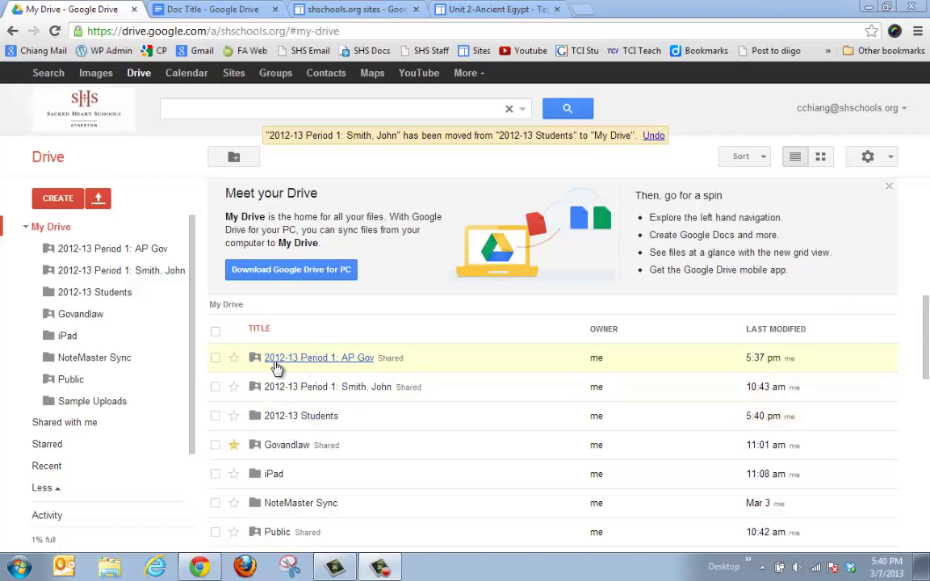
pyautogui.rightClick(346, 359)
pyautogui.moveTo(401, 458)
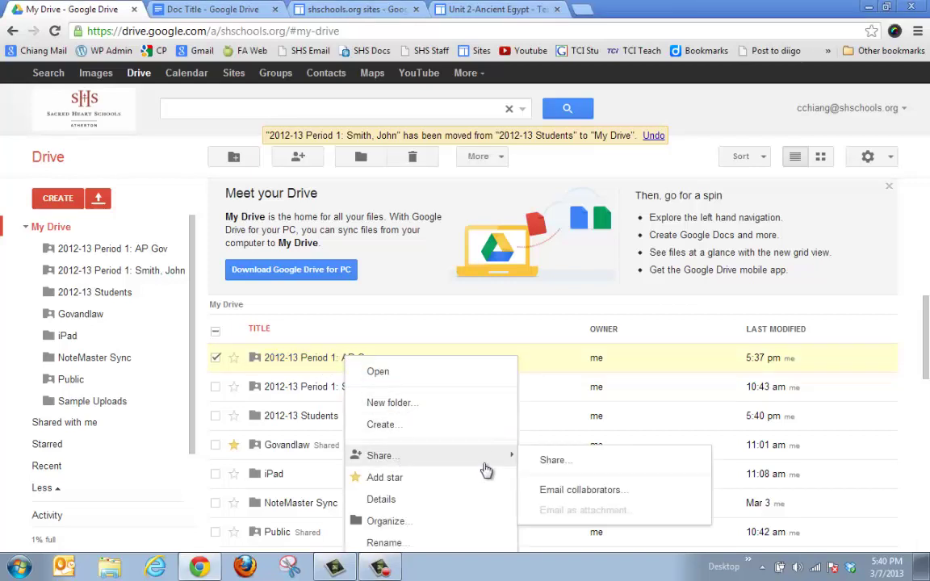
pyautogui.click(550, 461)
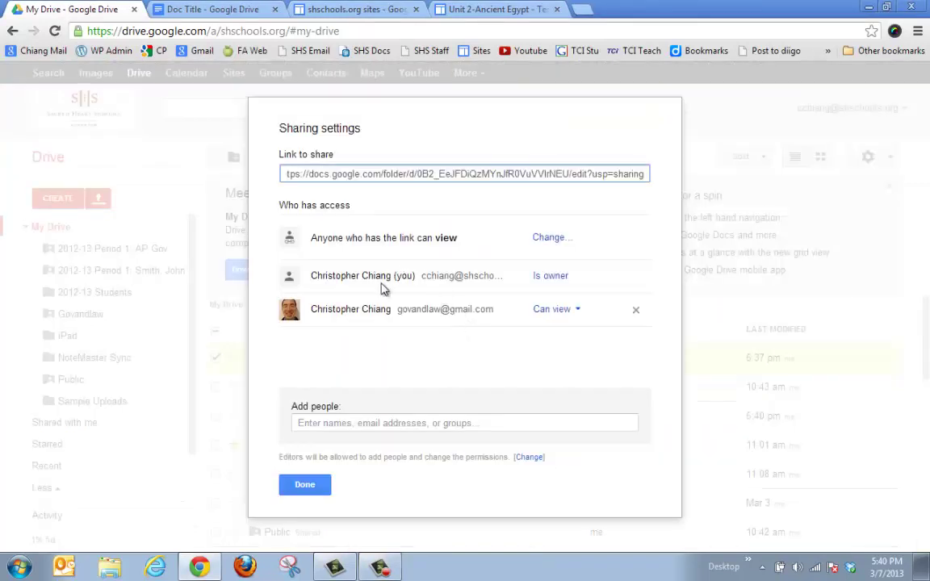
pyautogui.click(347, 423)
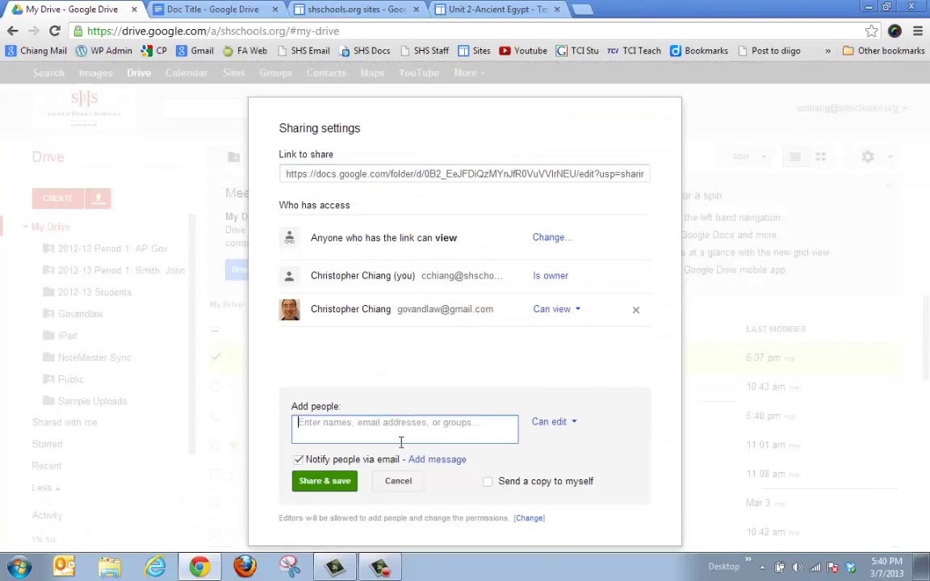
pyautogui.click(556, 422)
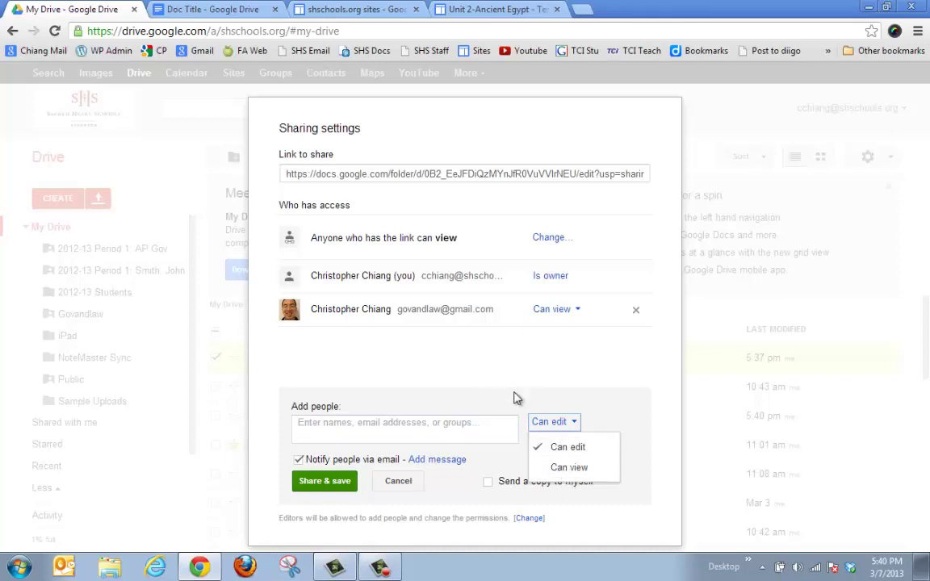
pyautogui.click(476, 366)
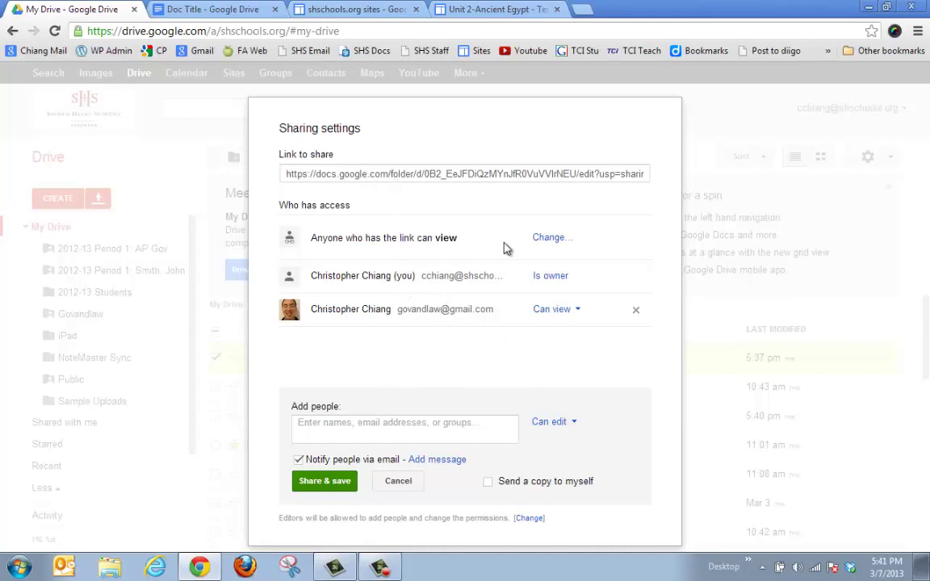
pyautogui.moveTo(349, 238); pyautogui.dragTo(434, 238)
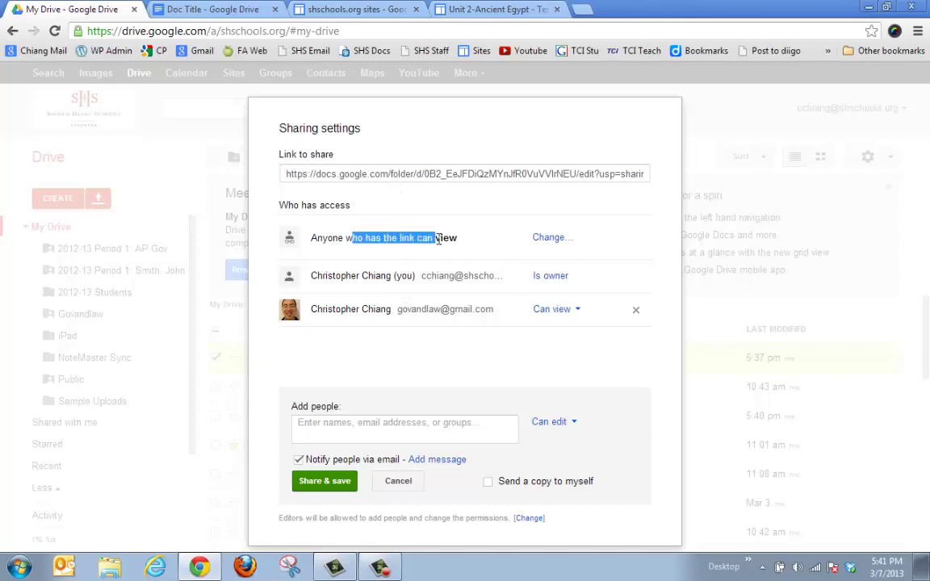
pyautogui.click(442, 180)
pyautogui.click(443, 180)
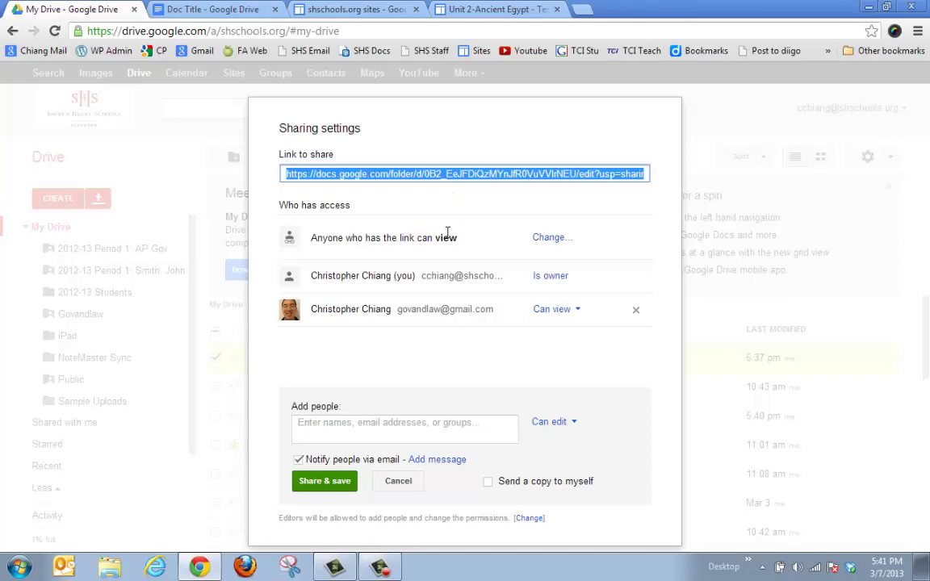
pyautogui.click(360, 430)
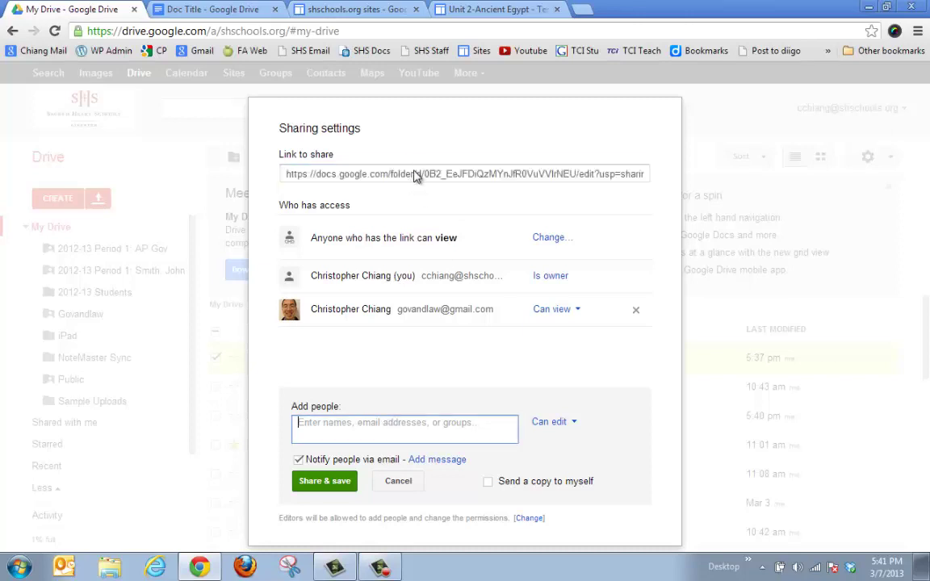
pyautogui.click(421, 175)
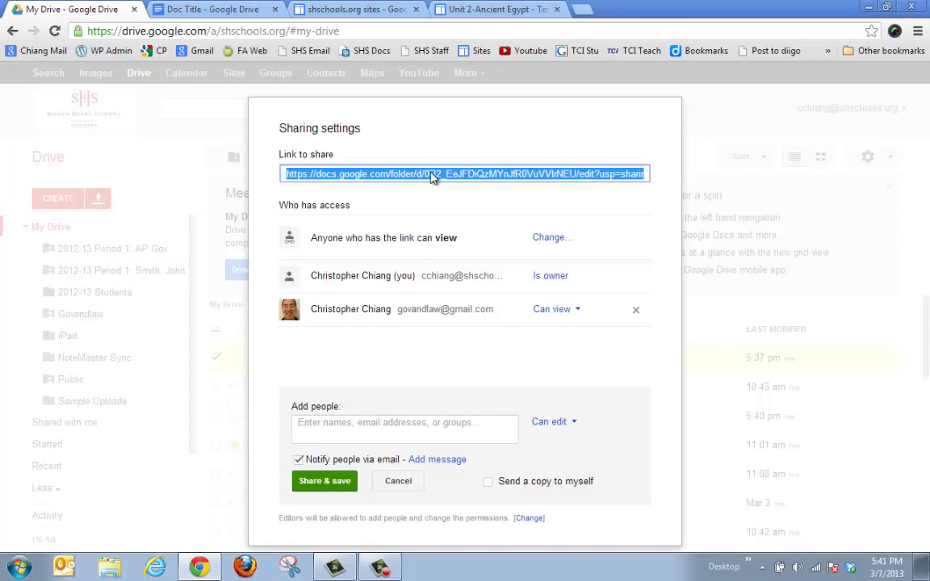
pyautogui.click(446, 424)
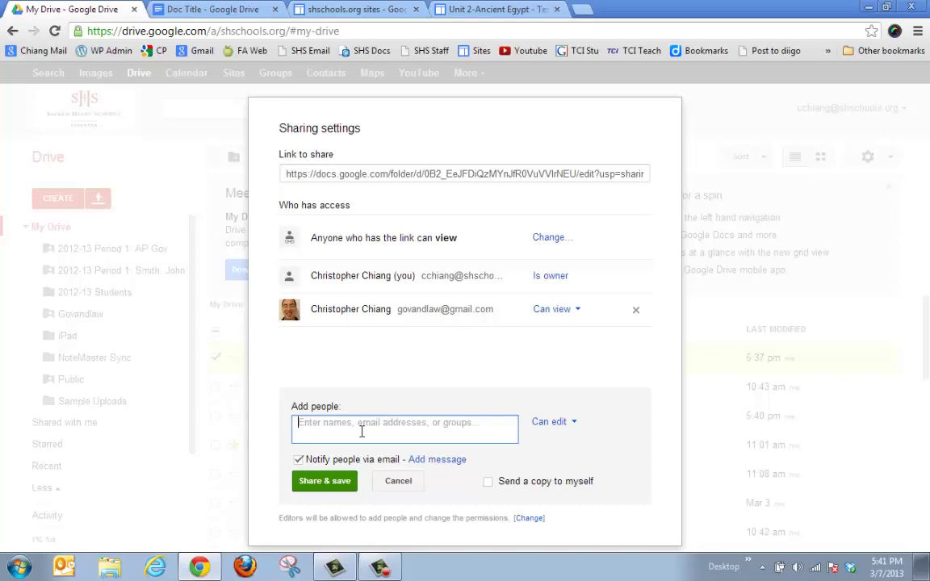
pyautogui.click(565, 422)
pyautogui.click(398, 481)
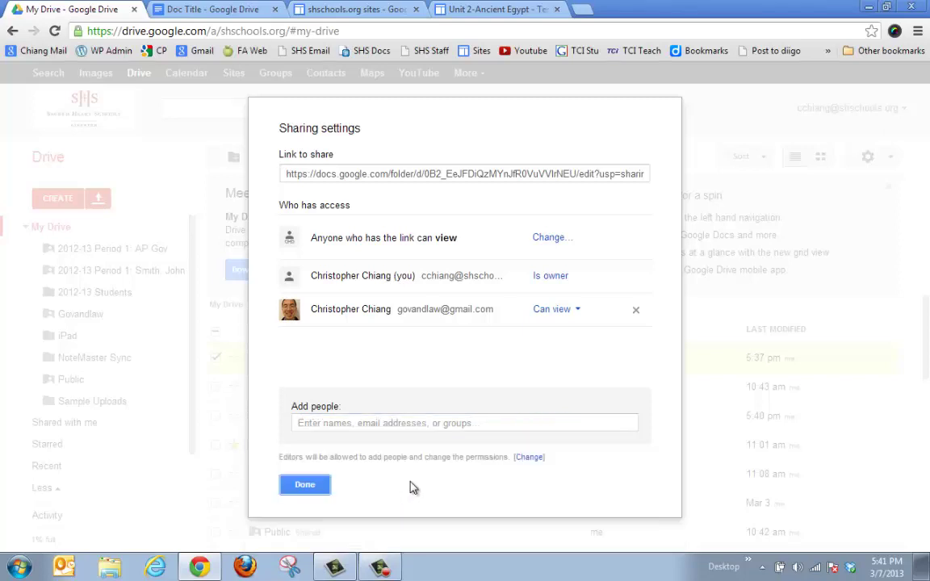
pyautogui.click(305, 484)
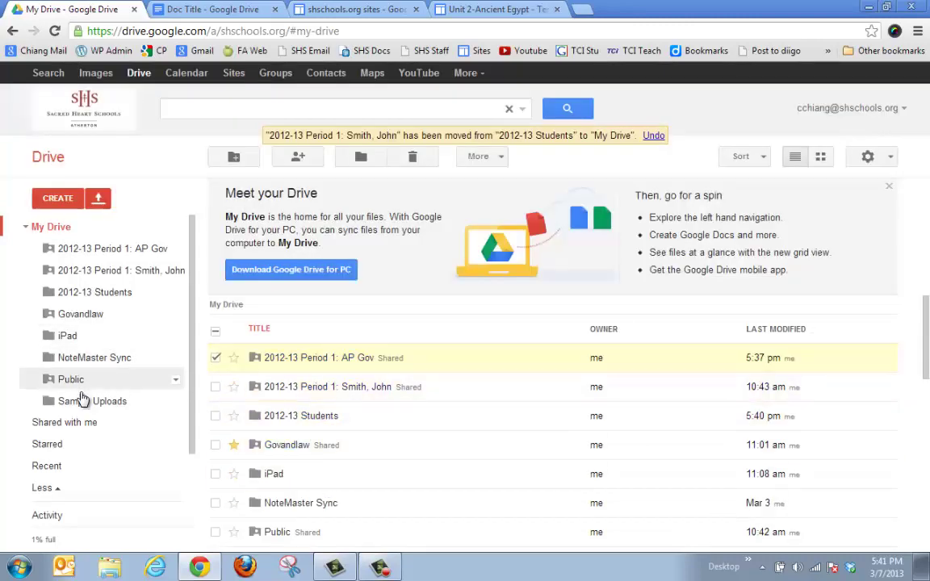
# Open Sample Uploads, try moving the research handout PDF, then open the 2012-13 Period 1: AP Gov folder.
pyautogui.click(61, 399)
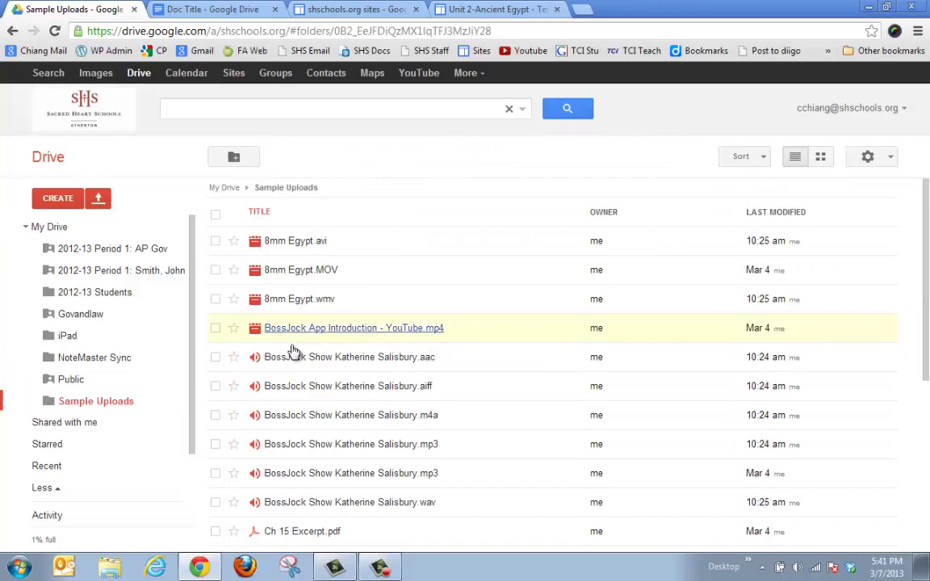
pyautogui.scroll(-3, 327, 387)
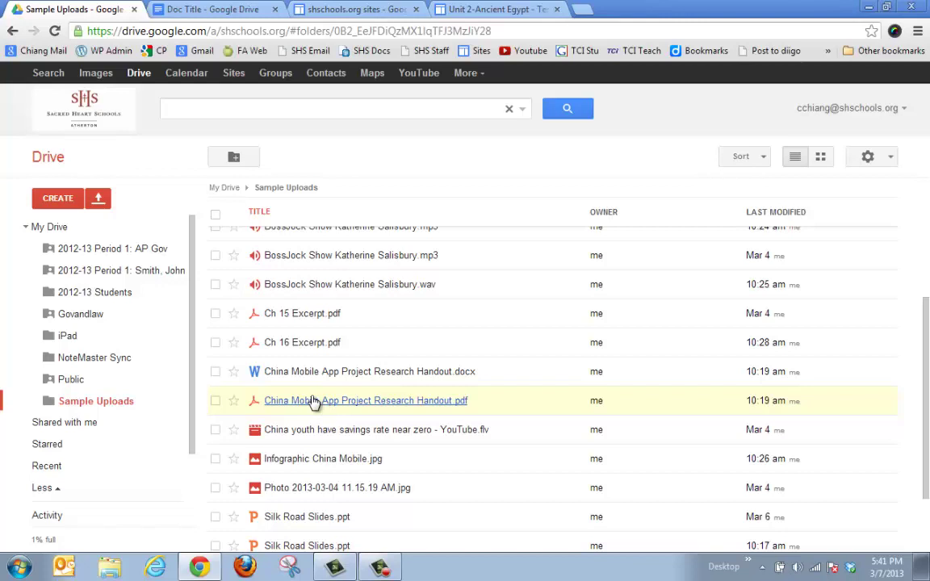
pyautogui.moveTo(326, 402); pyautogui.dragTo(135, 252)
pyautogui.click(134, 252)
pyautogui.moveTo(292, 247); pyautogui.dragTo(253, 256)
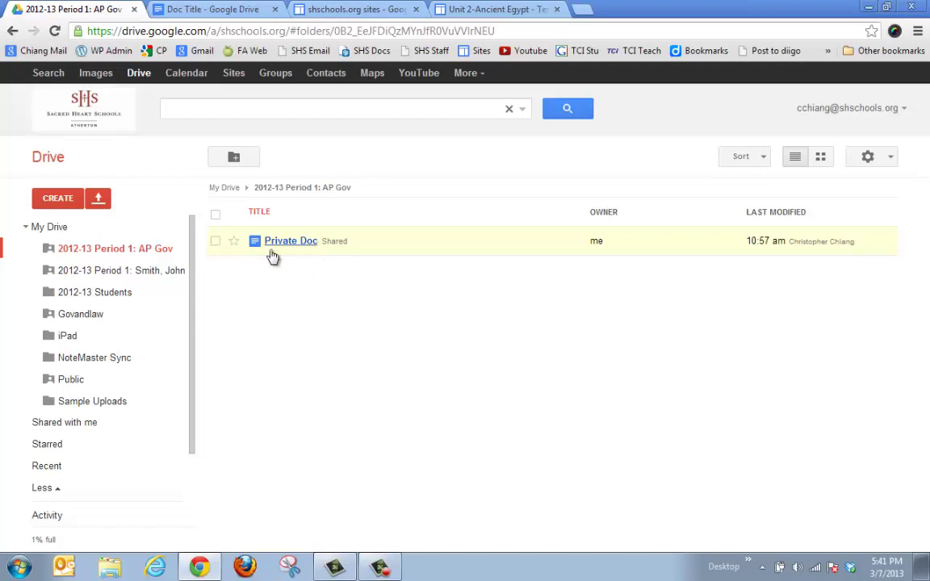
# Return to My Drive to see the shared AP Gov and student Period 1 folders.
pyautogui.click(42, 228)
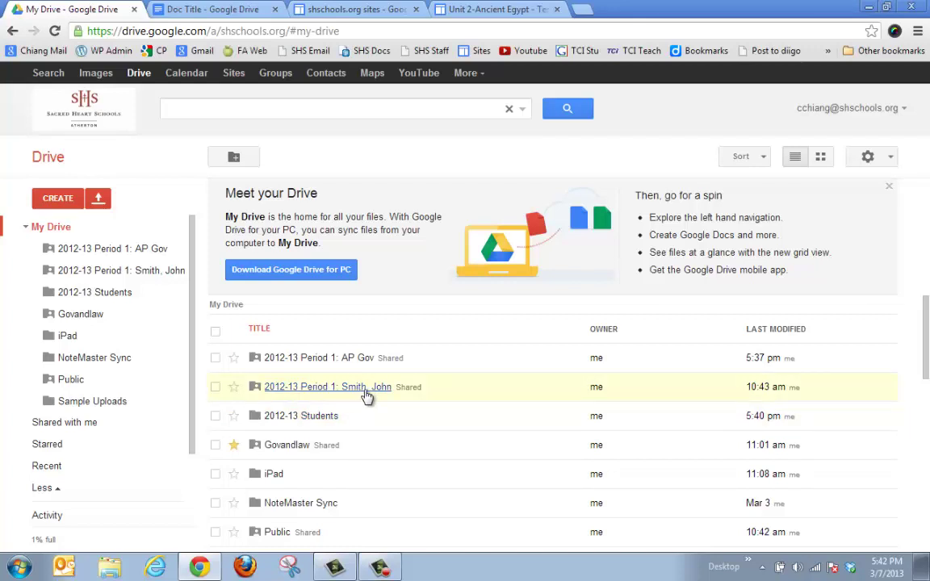
# Move the student's Period 1 folder into 2012-13 Students and open that folder.
pyautogui.moveTo(366, 395); pyautogui.dragTo(401, 393)
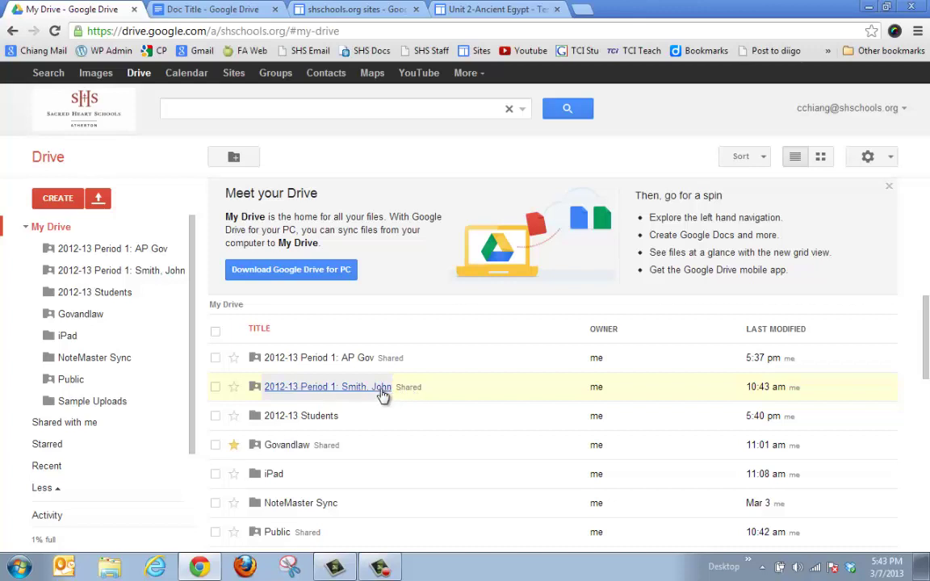
pyautogui.click(380, 394)
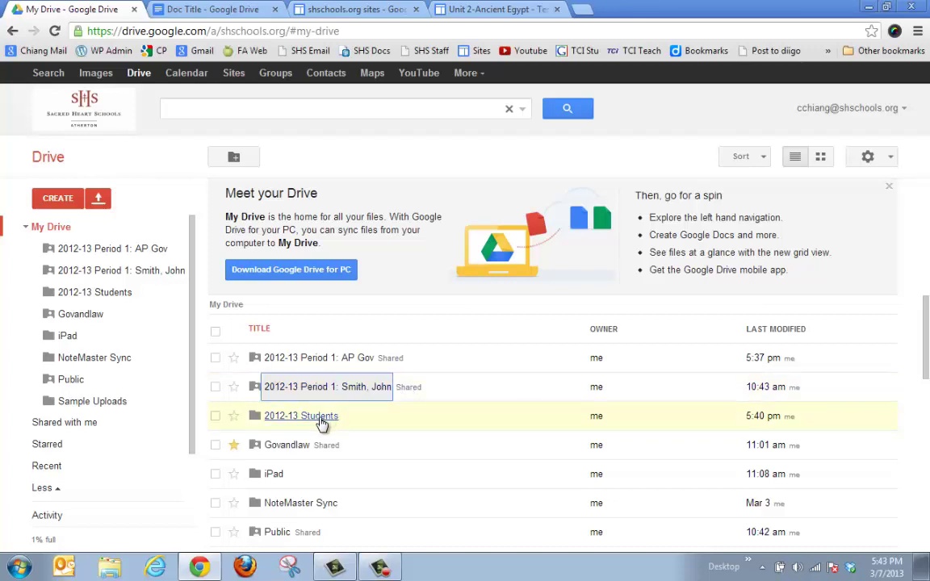
pyautogui.moveTo(375, 393); pyautogui.dragTo(322, 419)
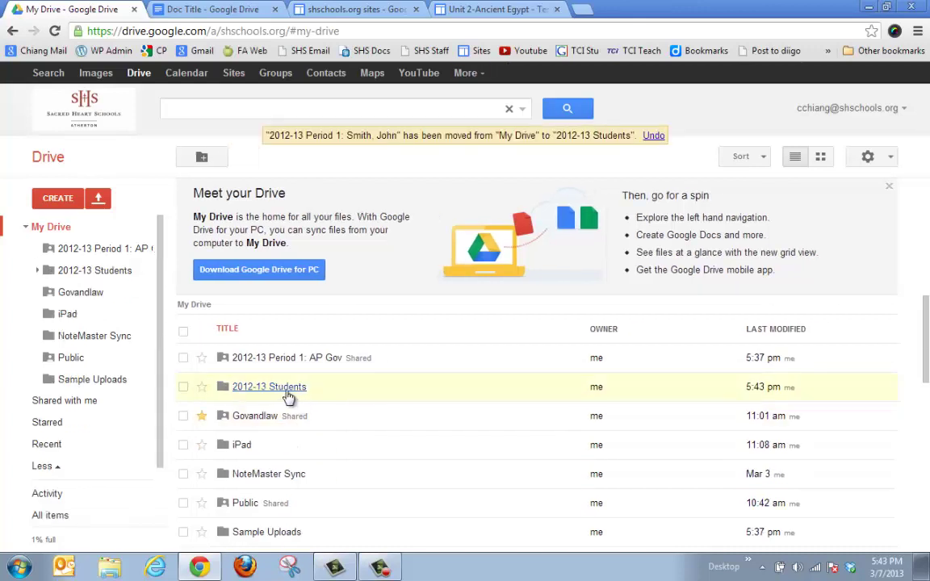
pyautogui.click(289, 389)
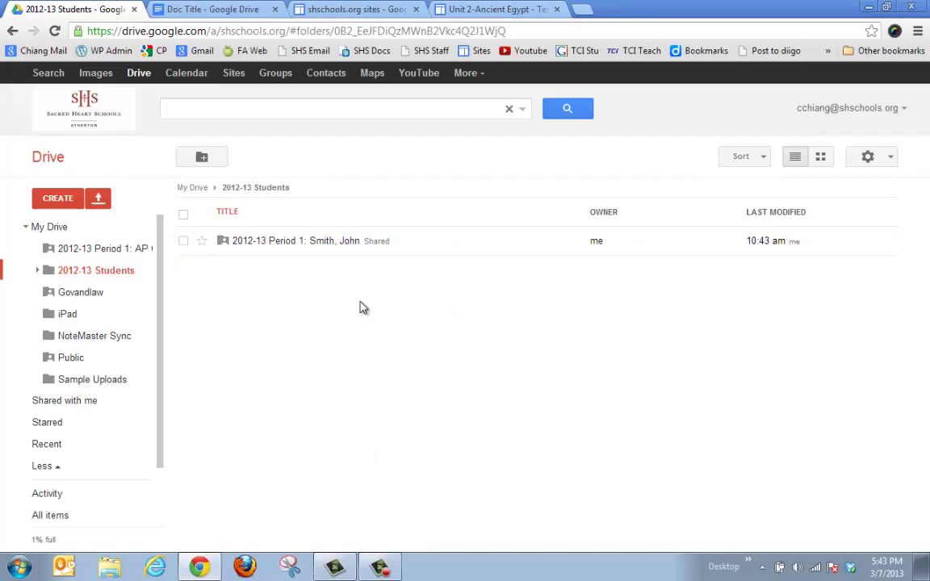
# Set the student folder's link sharing to 'Anyone with the link' can view, and select the link.
pyautogui.rightClick(344, 242)
pyautogui.moveTo(391, 343)
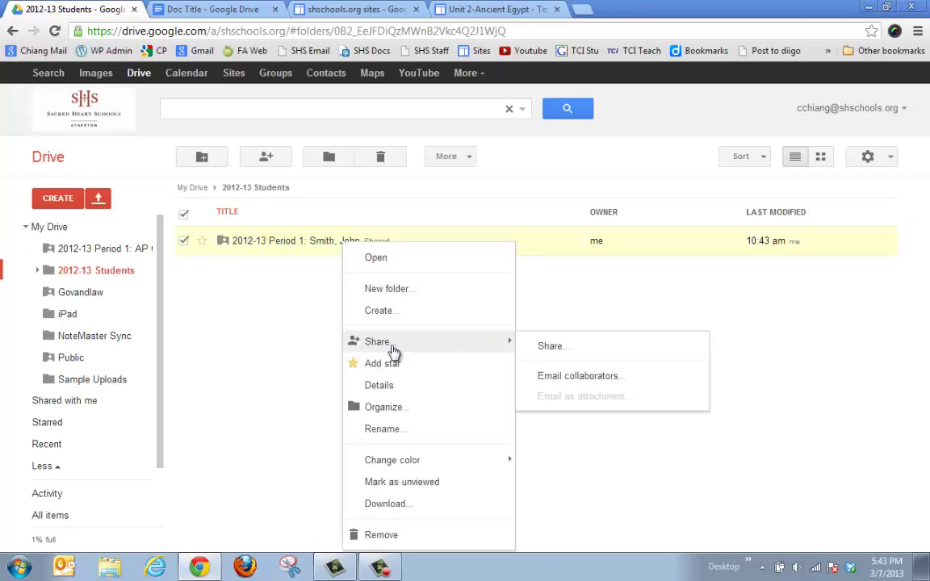
pyautogui.click(533, 347)
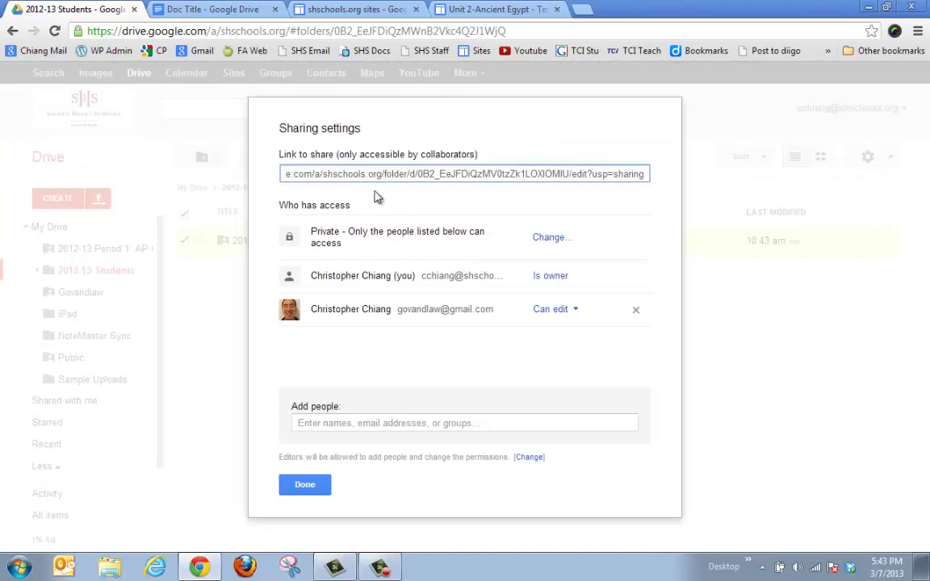
pyautogui.click(364, 176)
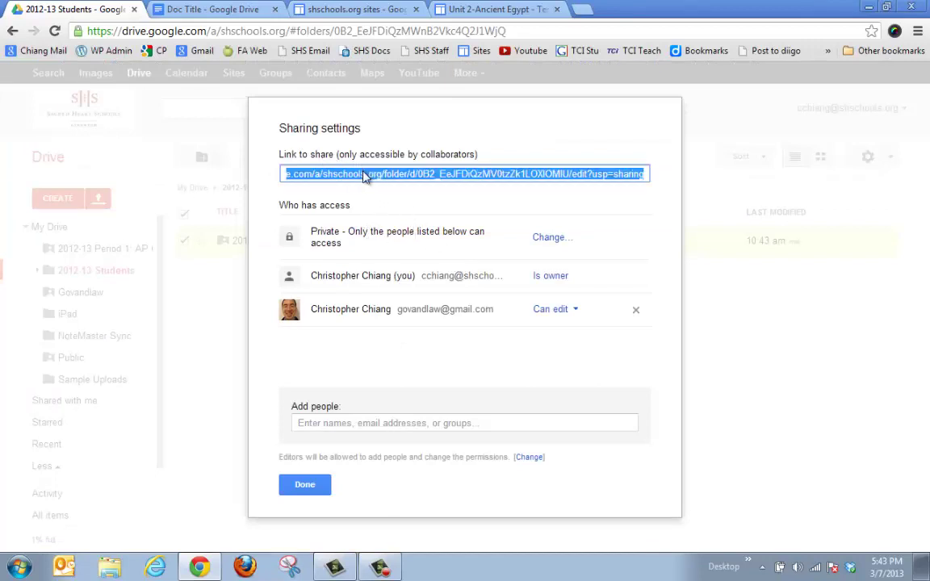
pyautogui.click(549, 237)
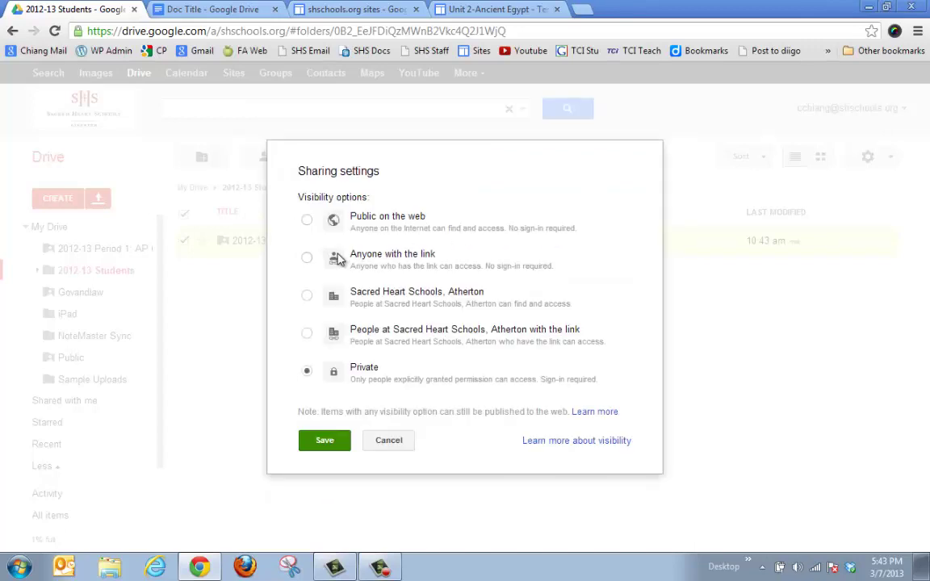
pyautogui.click(365, 256)
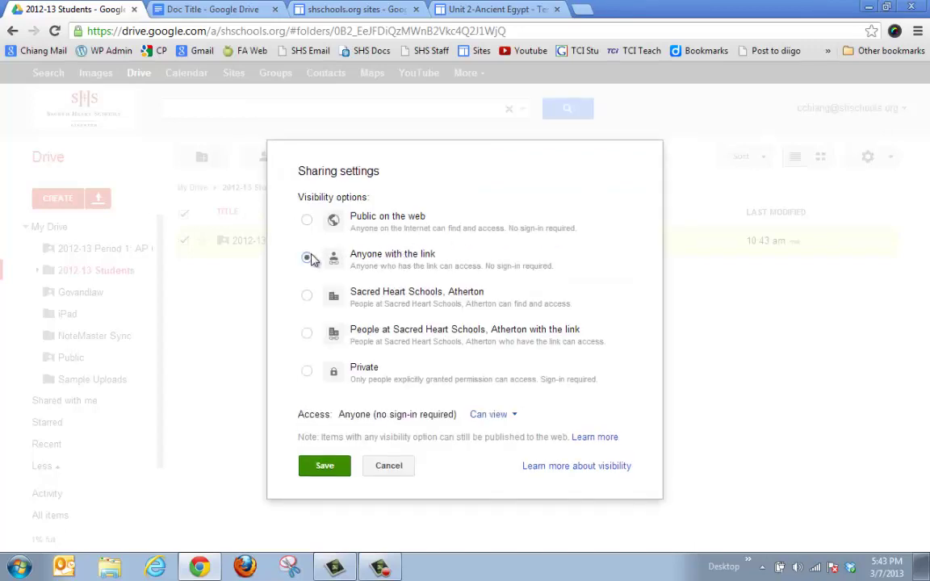
pyautogui.click(324, 466)
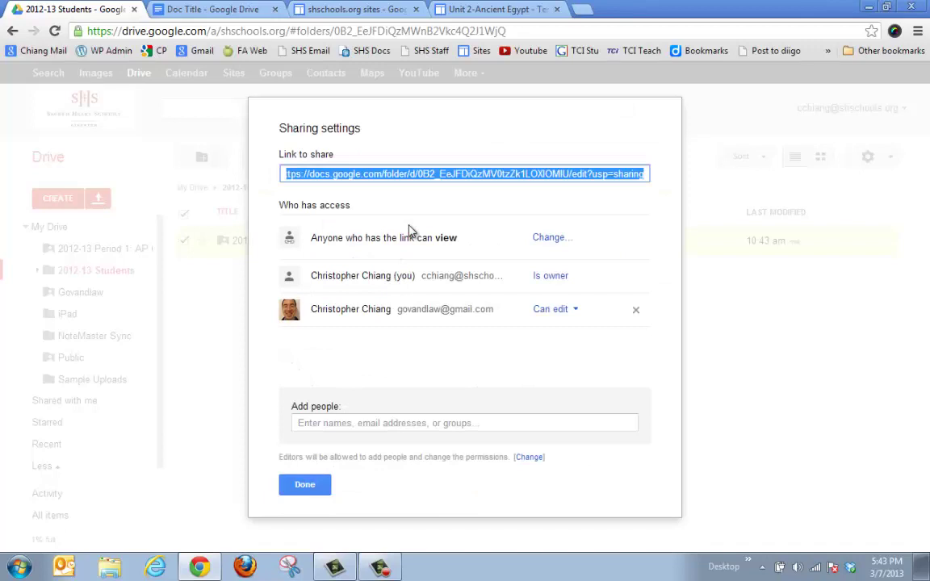
pyautogui.click(431, 176)
# Start adding a school account as a collaborator, then cancel and close the sharing settings.
pyautogui.click(410, 422)
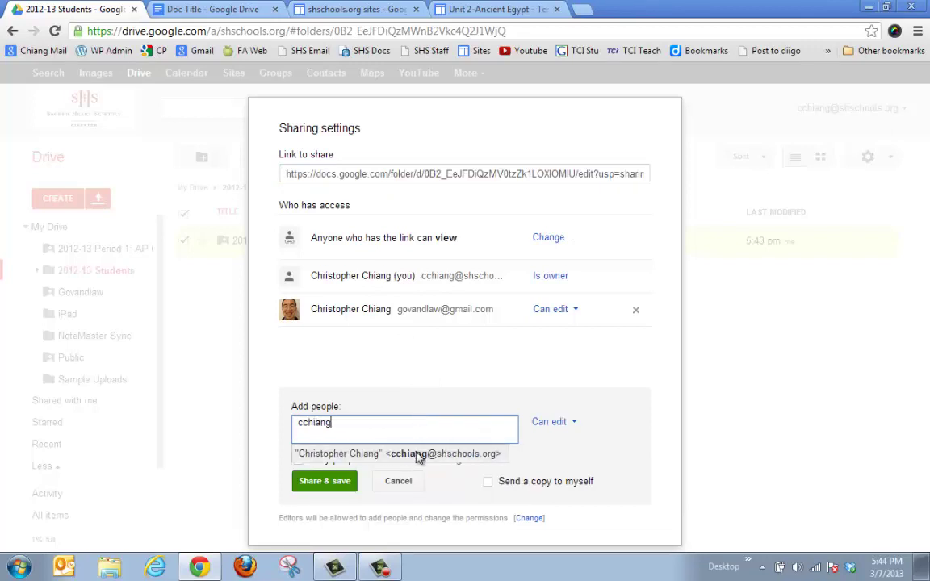
pyautogui.click(418, 453)
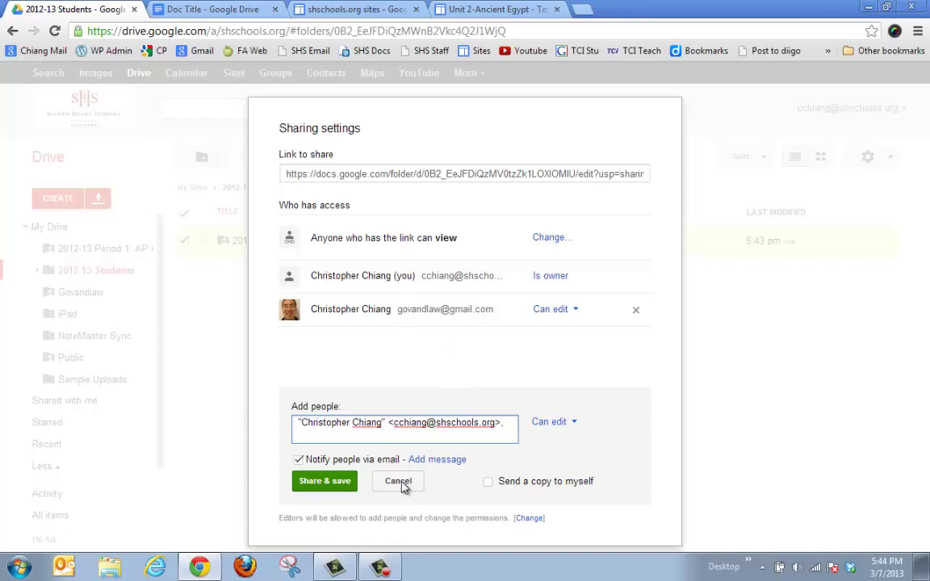
pyautogui.click(400, 482)
pyautogui.click(322, 486)
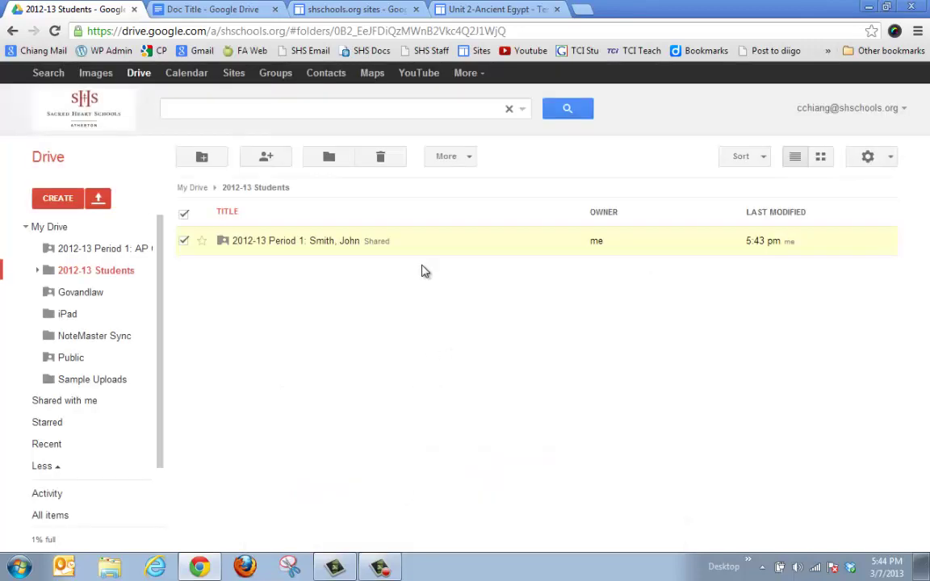
# Open the Period 1 student folder to show the Assignment 1 document.
pyautogui.click(245, 244)
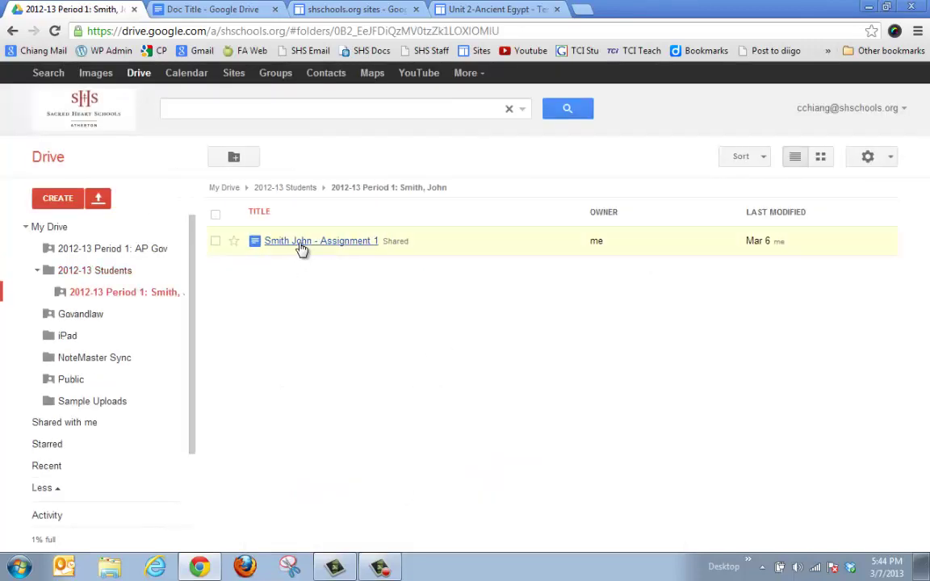
pyautogui.moveTo(301, 248); pyautogui.dragTo(259, 243)
# Edit the Test Template site page and start inserting a Drive document, then cancel the picker.
pyautogui.click(361, 10)
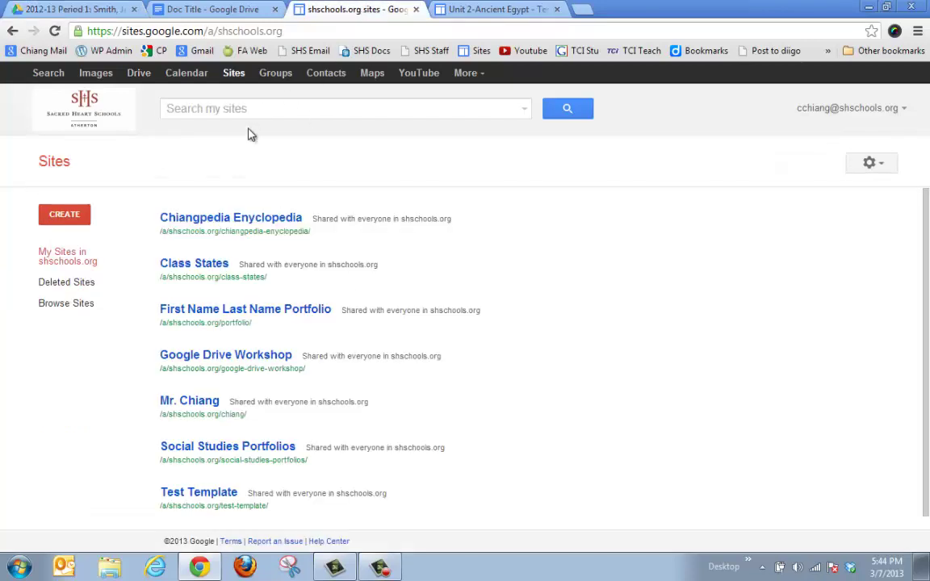
pyautogui.click(440, 10)
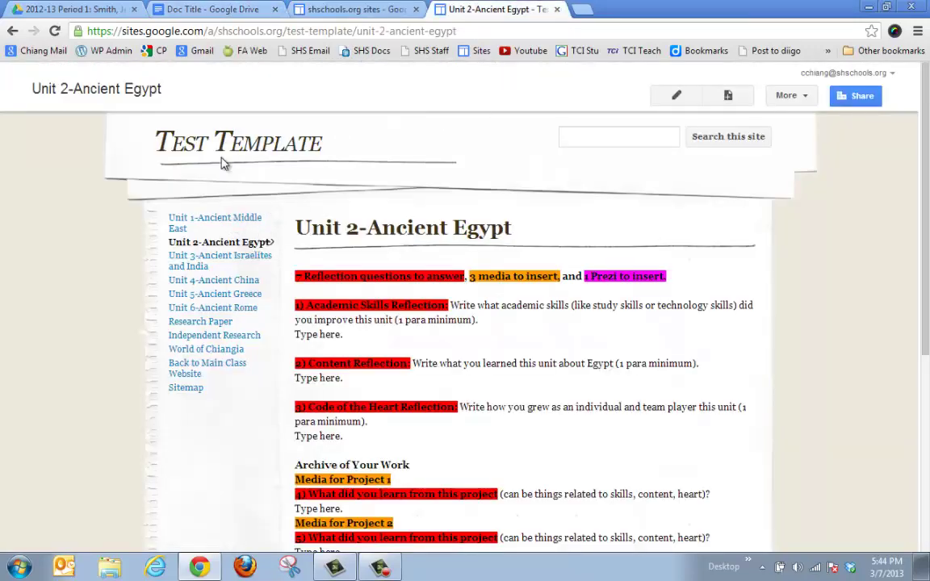
pyautogui.click(661, 99)
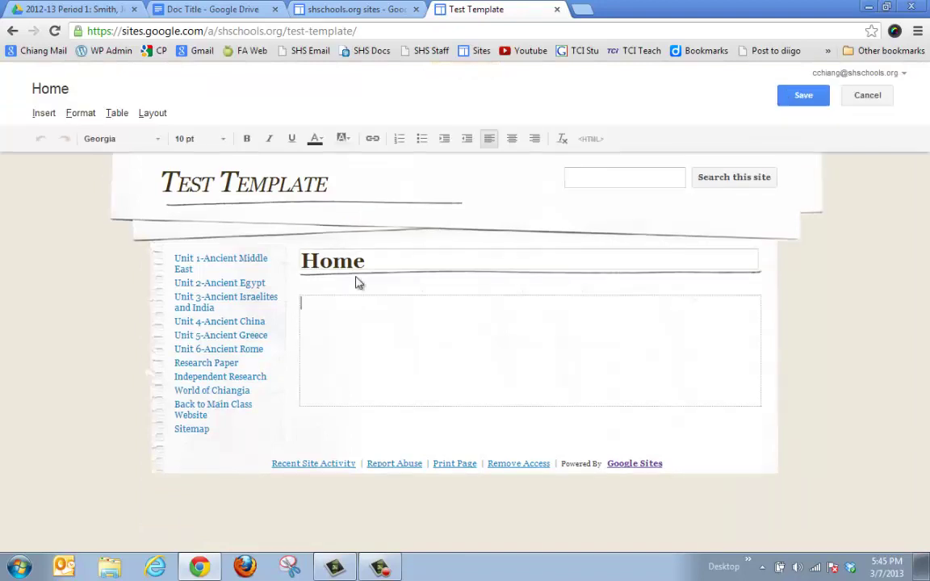
pyautogui.click(44, 113)
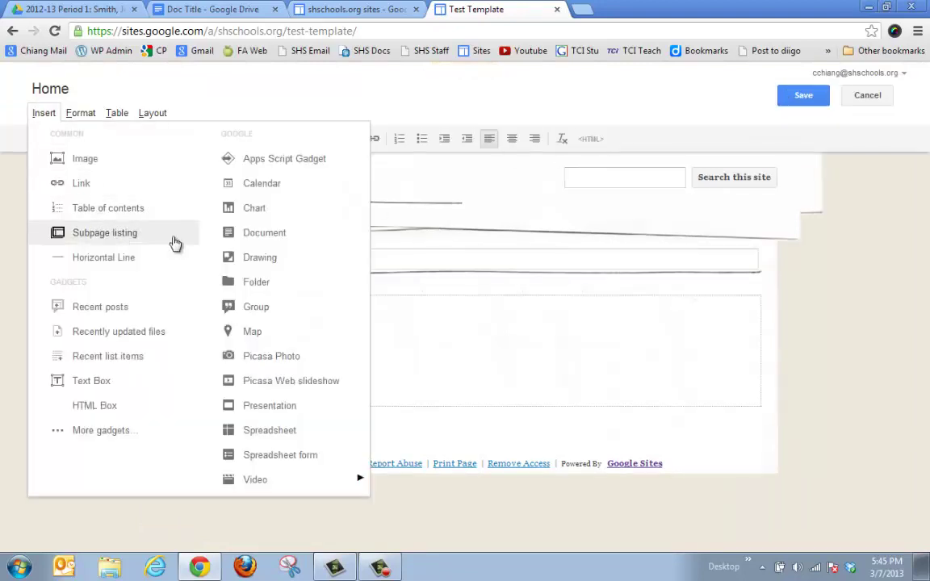
pyautogui.click(290, 234)
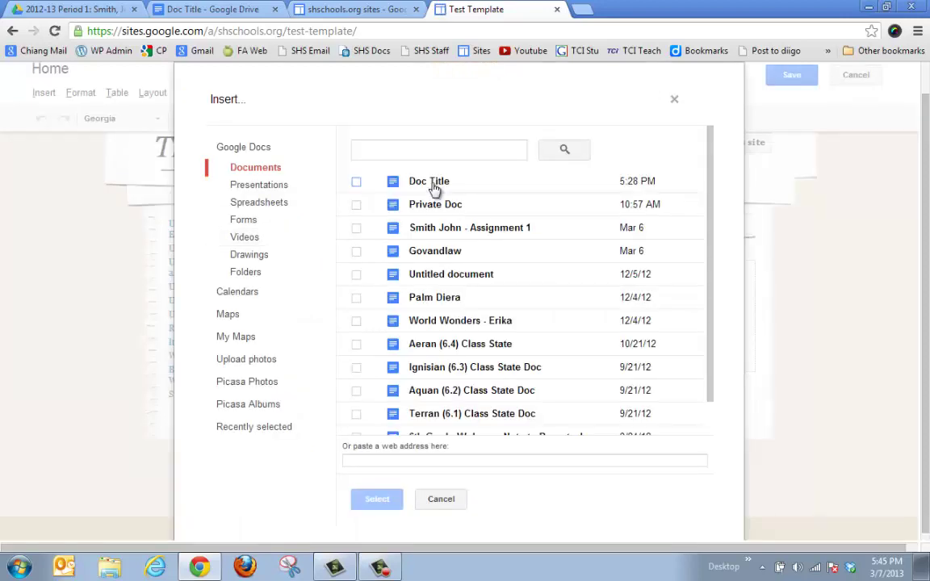
pyautogui.click(451, 502)
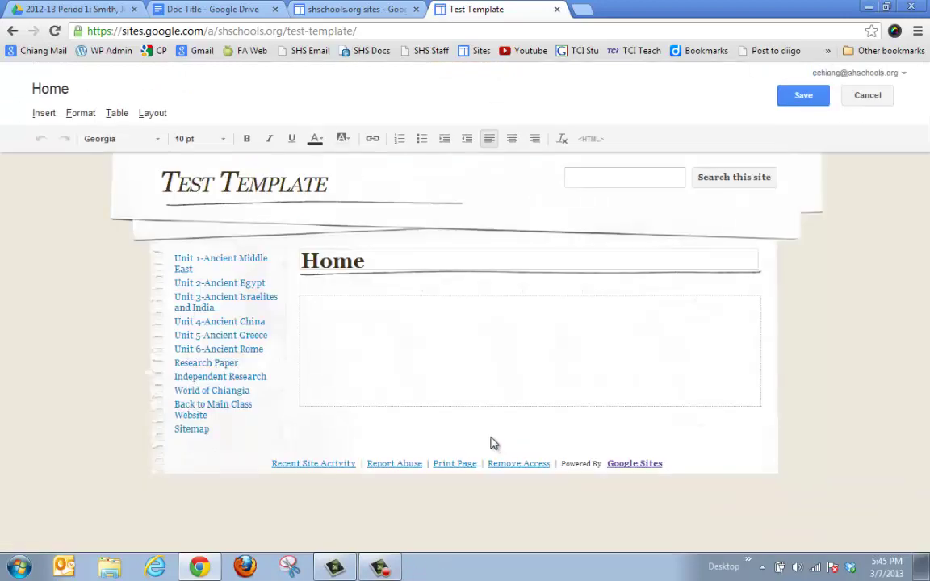
# Go to the Unit 1-Ancient Middle East page, leaving the editor without saving.
pyautogui.click(223, 265)
pyautogui.click(458, 312)
pyautogui.scroll(-5, 441, 365)
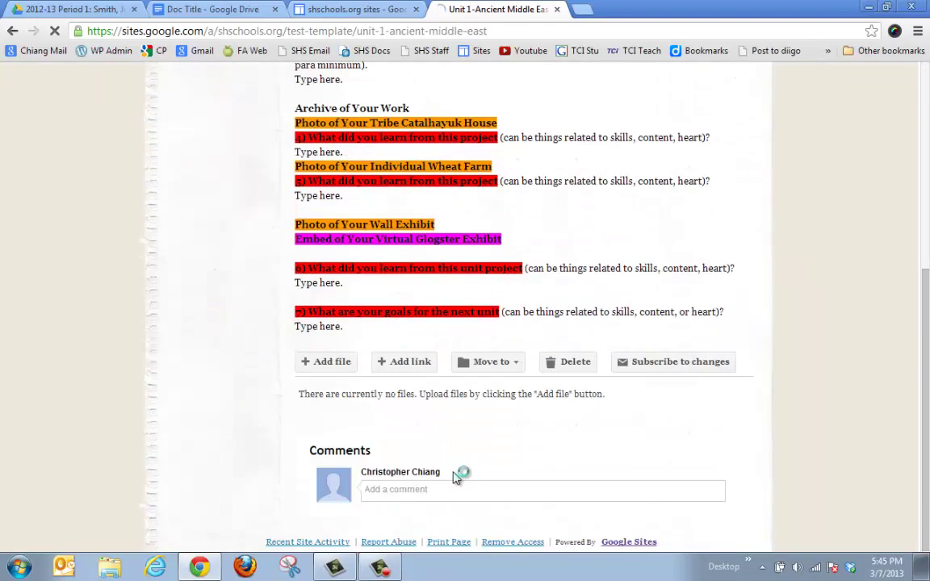